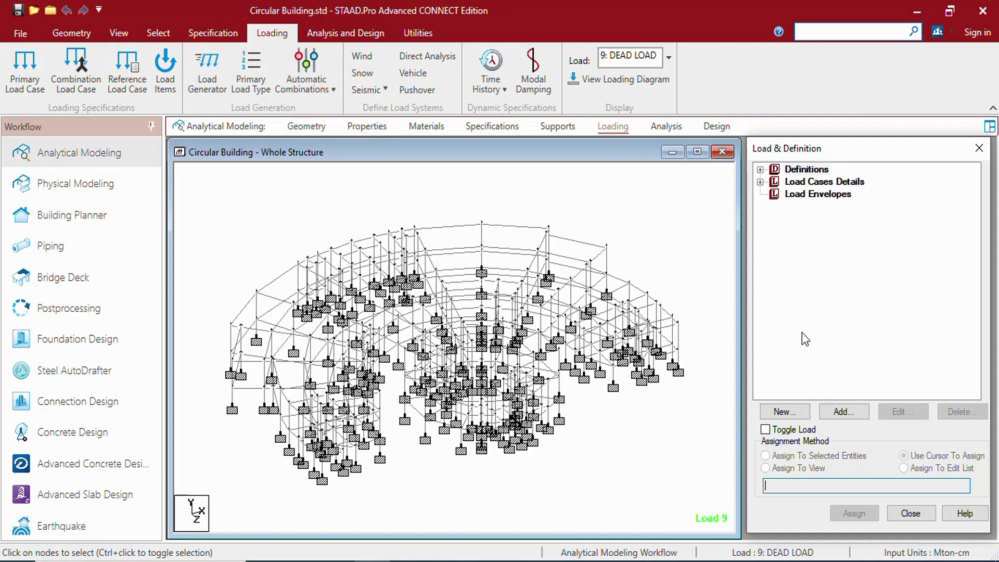
pyautogui.click(375, 129)
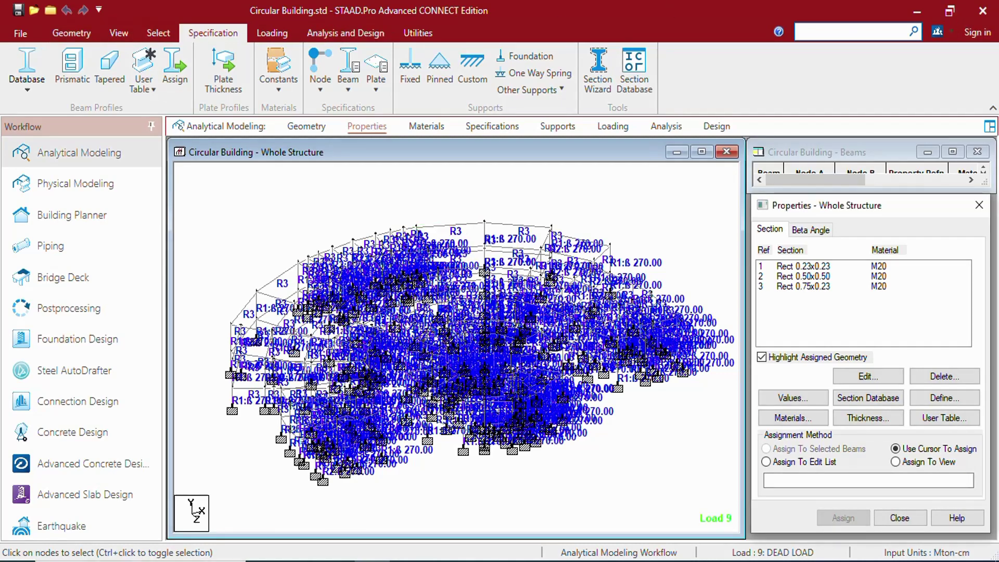
# Browse the File backstage's Info, New, Open and Print pages.
pyautogui.click(30, 36)
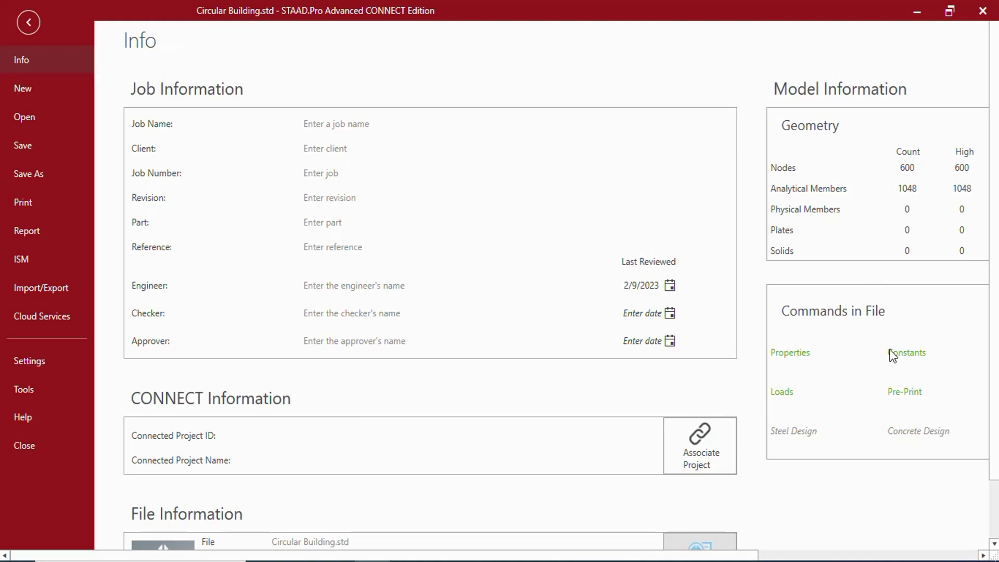
pyautogui.scroll(-2, 469, 368)
pyautogui.scroll(2, 430, 495)
pyautogui.click(43, 97)
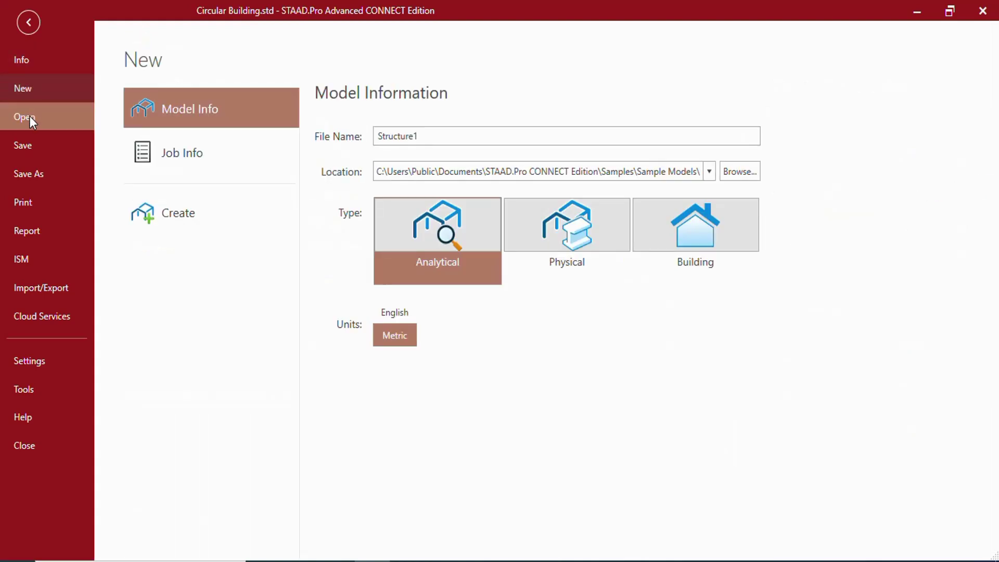
pyautogui.click(29, 117)
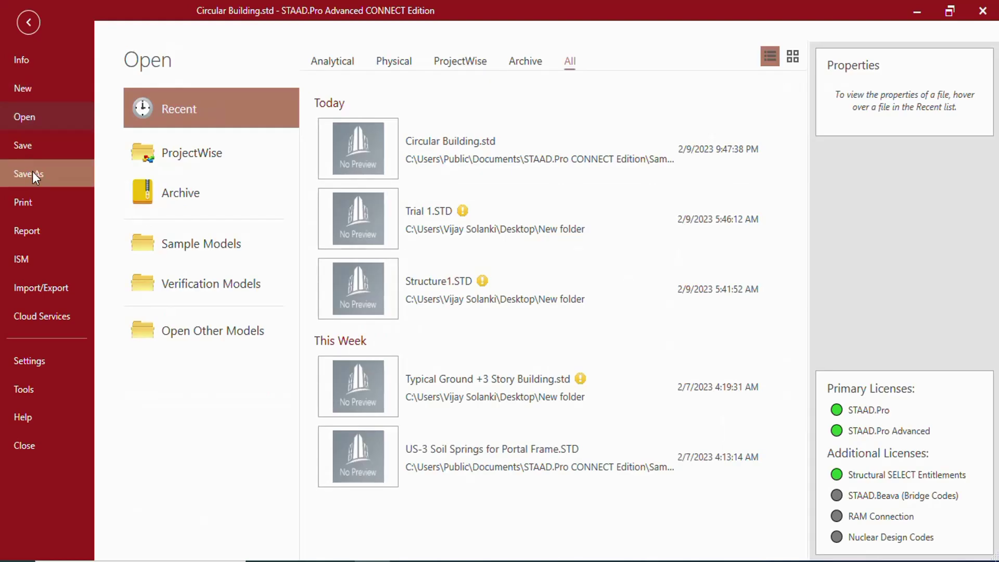
pyautogui.click(36, 203)
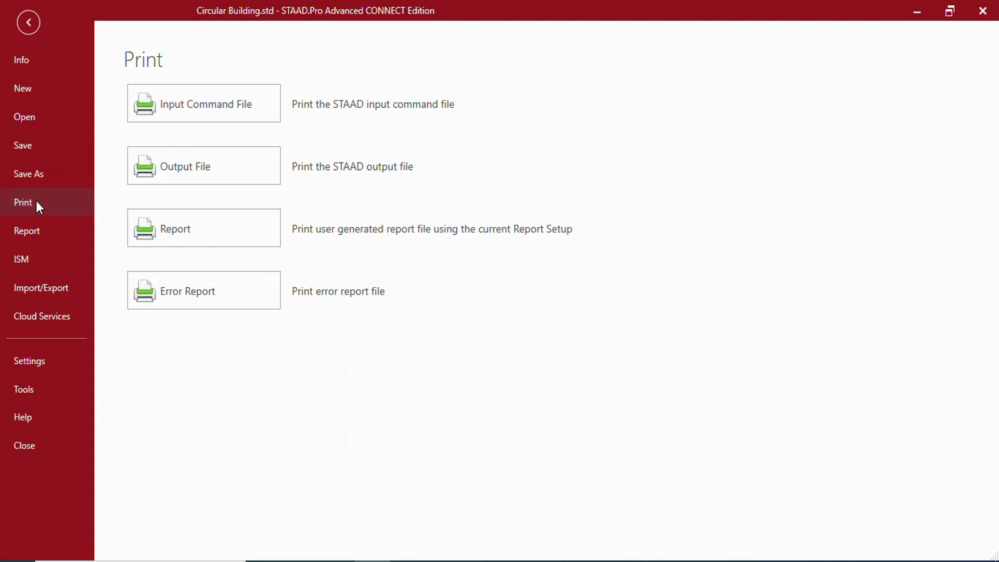
# Review the Report, ISM, Import/Export, Cloud Services, Settings and Help backstage pages.
pyautogui.click(36, 231)
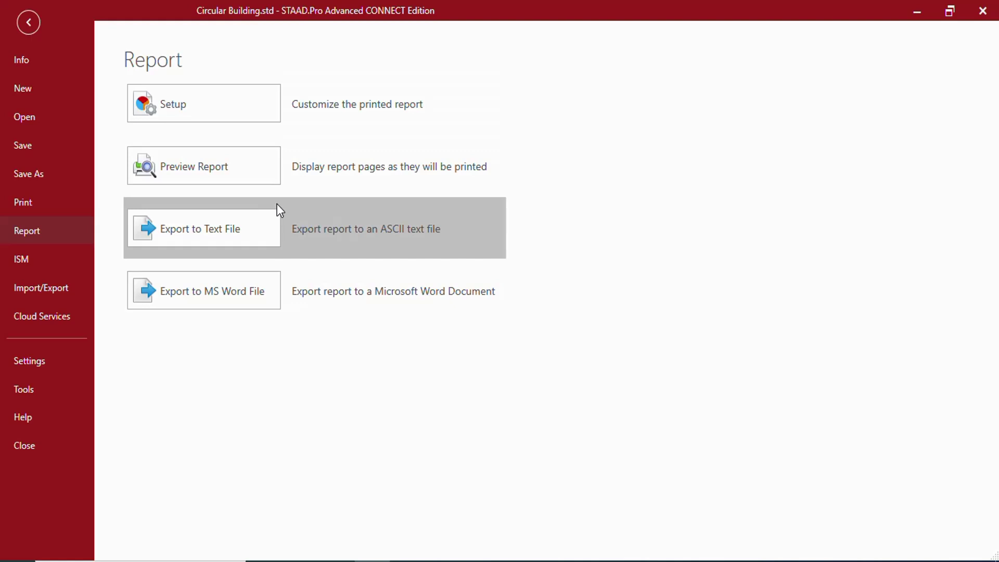
pyautogui.click(32, 263)
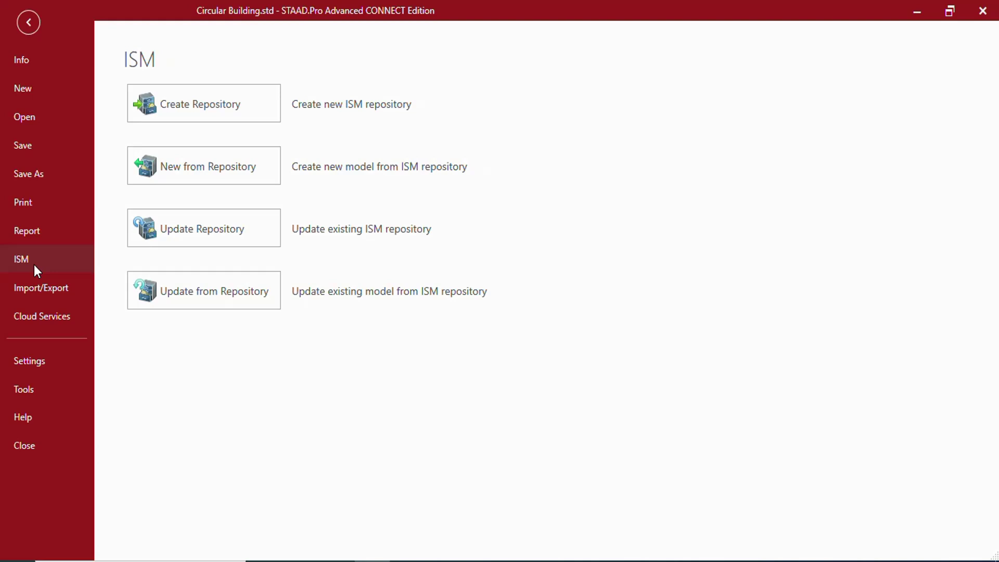
pyautogui.click(41, 290)
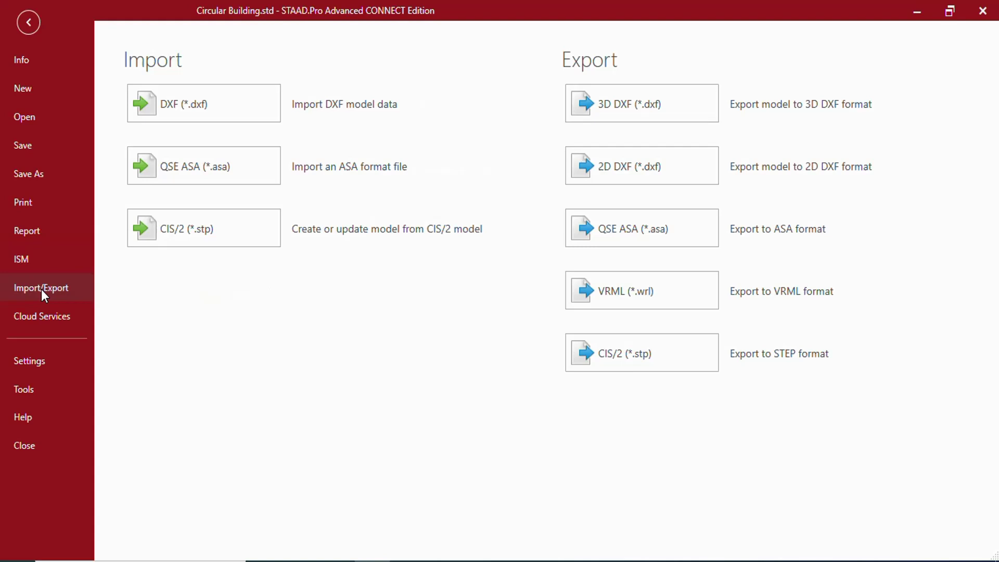
pyautogui.click(41, 314)
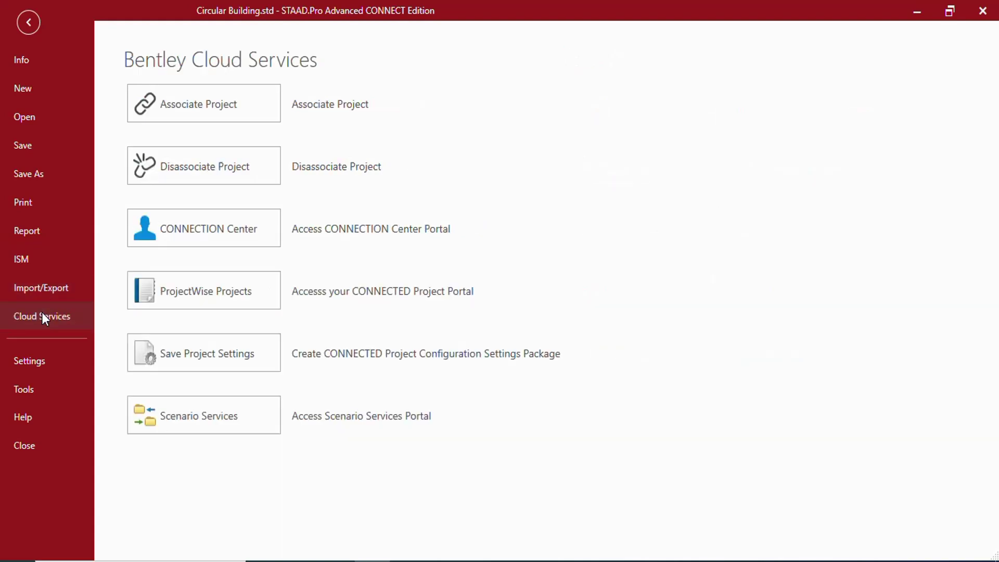
pyautogui.click(36, 355)
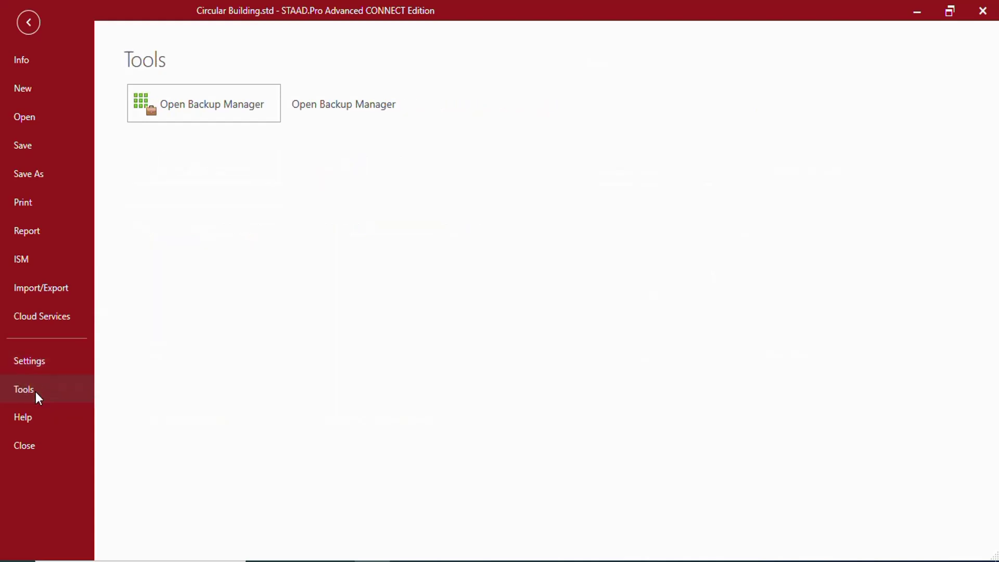
pyautogui.click(38, 420)
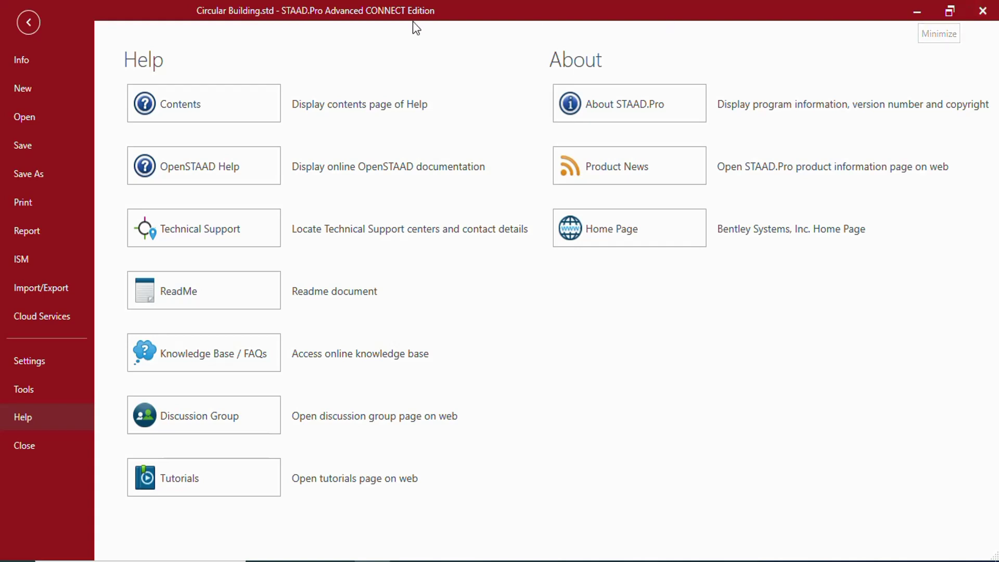
# Return to the Circular Building model and pin the Geometry ribbon permanently expanded.
pyautogui.click(29, 22)
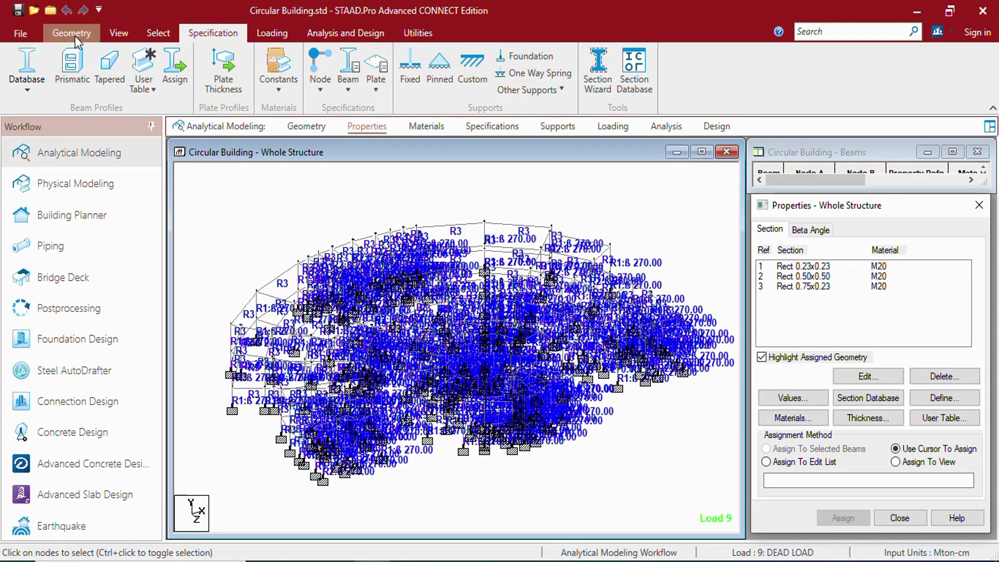
pyautogui.click(75, 36)
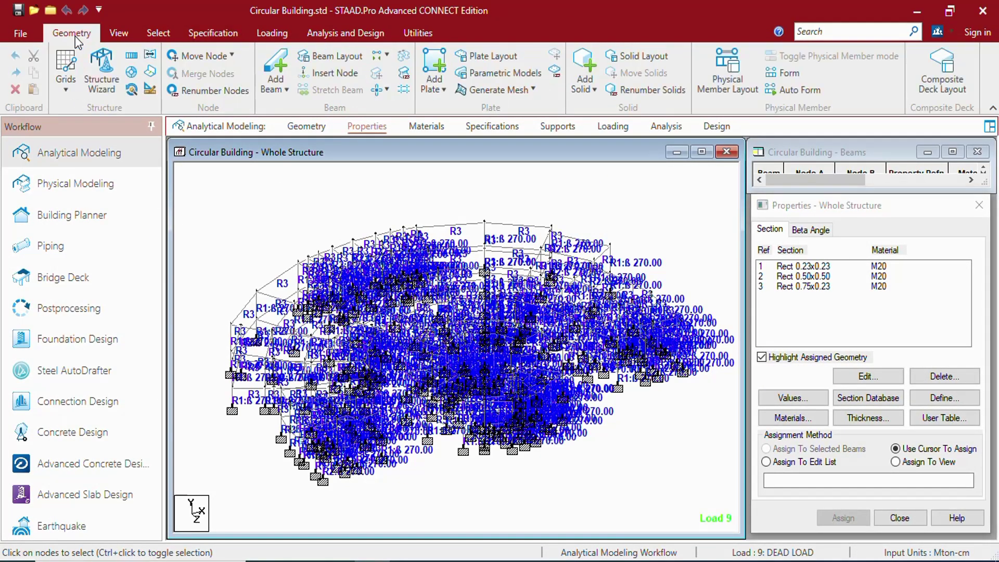
pyautogui.click(992, 108)
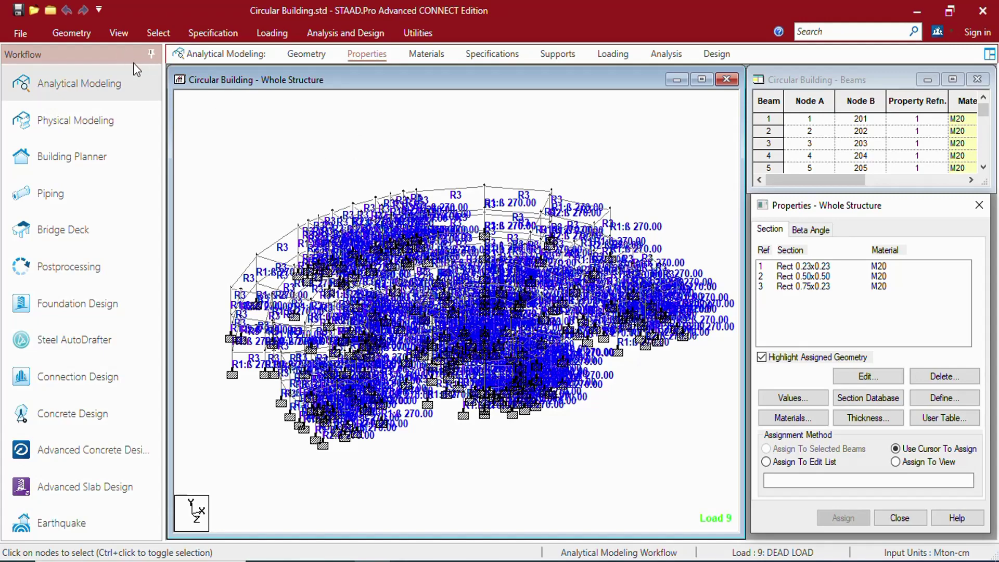
pyautogui.click(89, 38)
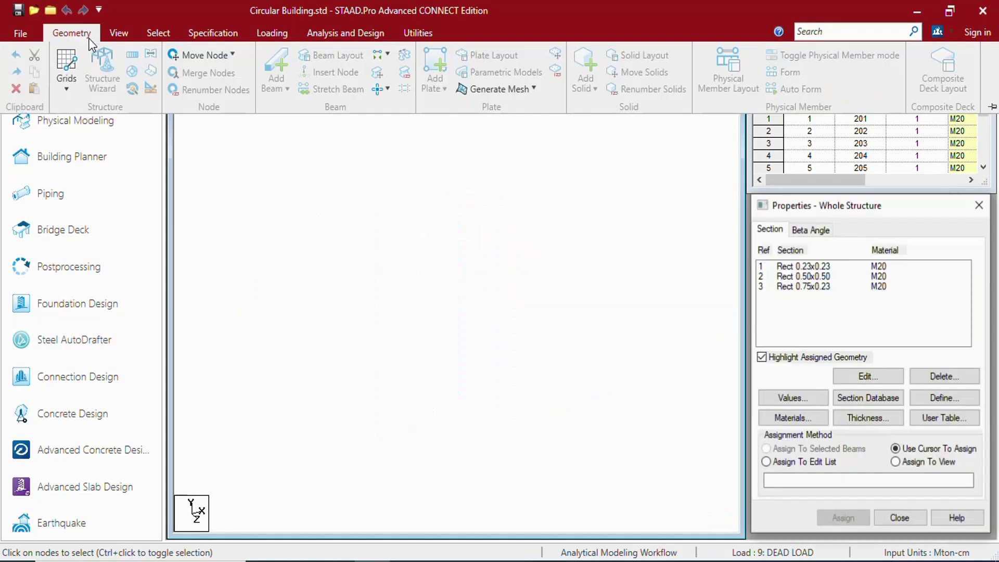
pyautogui.click(992, 107)
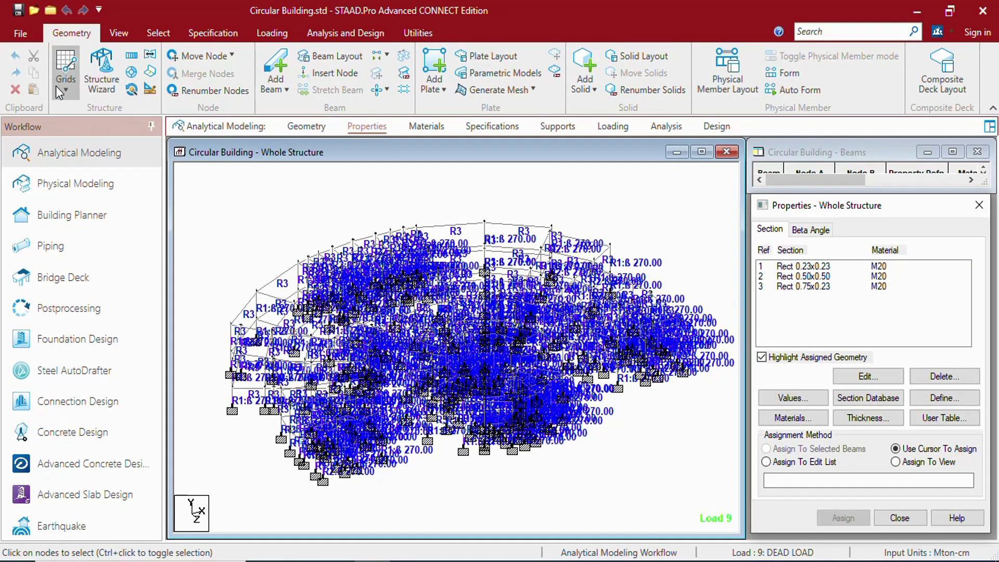
# Review the View ribbon tools, then the Select ribbon's node, beam, plate and solid selection tools.
pyautogui.click(115, 34)
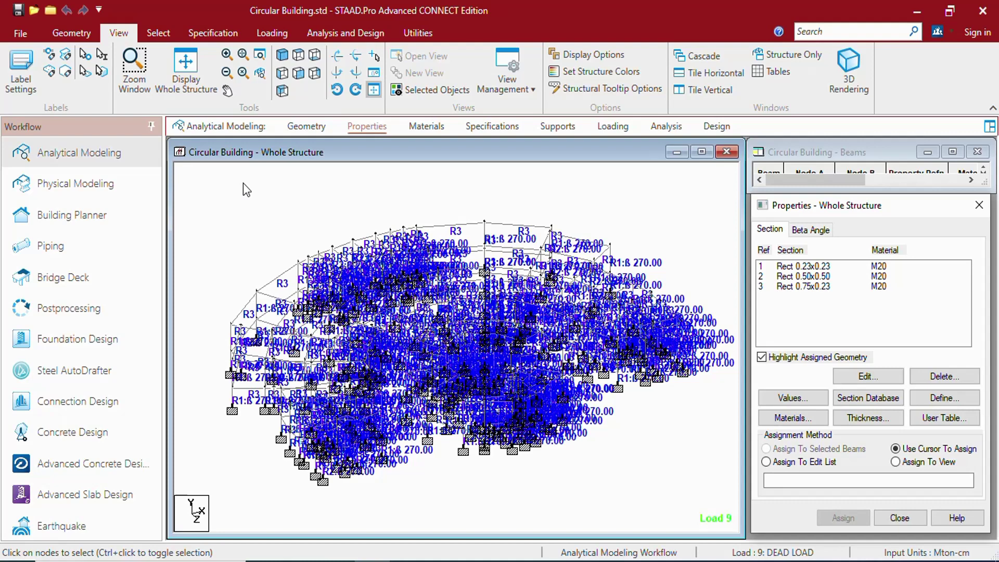
pyautogui.click(159, 33)
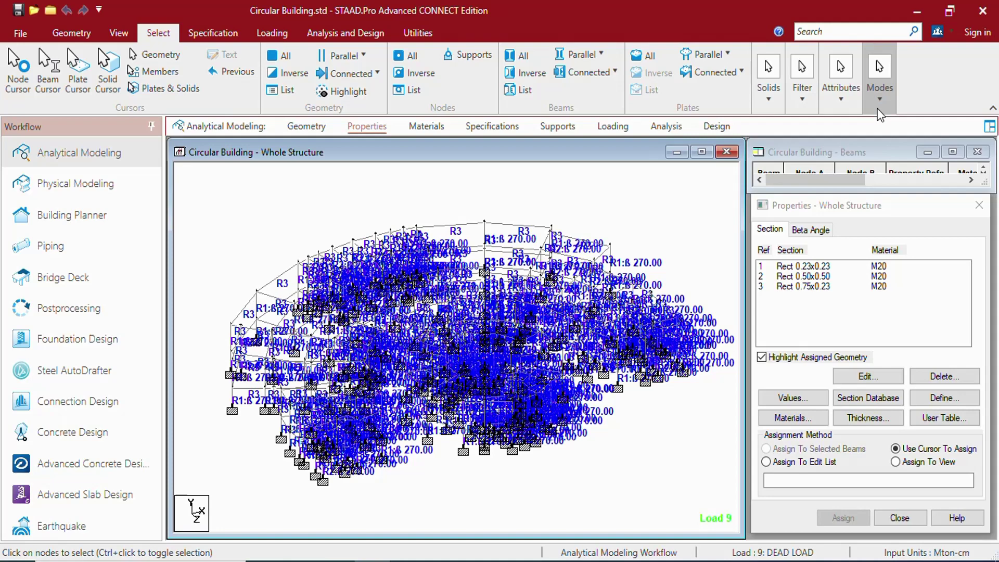
# Show the Specification tools, then the Loading tab's Load & Definition panel with 9 DEAD LOAD.
pyautogui.click(218, 36)
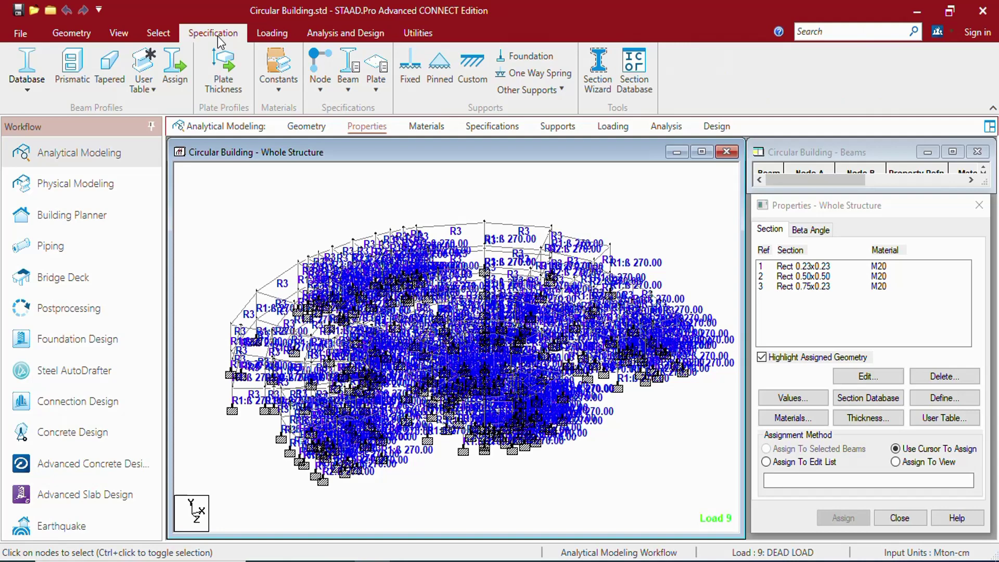
pyautogui.click(269, 34)
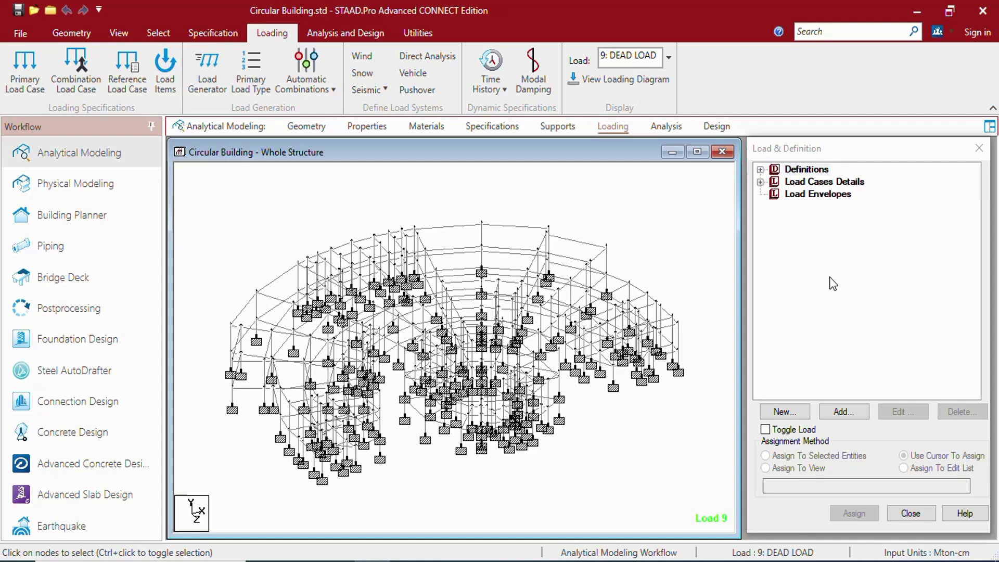
# Show the Analysis and Design ribbon with PERFORM ANALYSIS commands, then the Utilities tools.
pyautogui.click(344, 33)
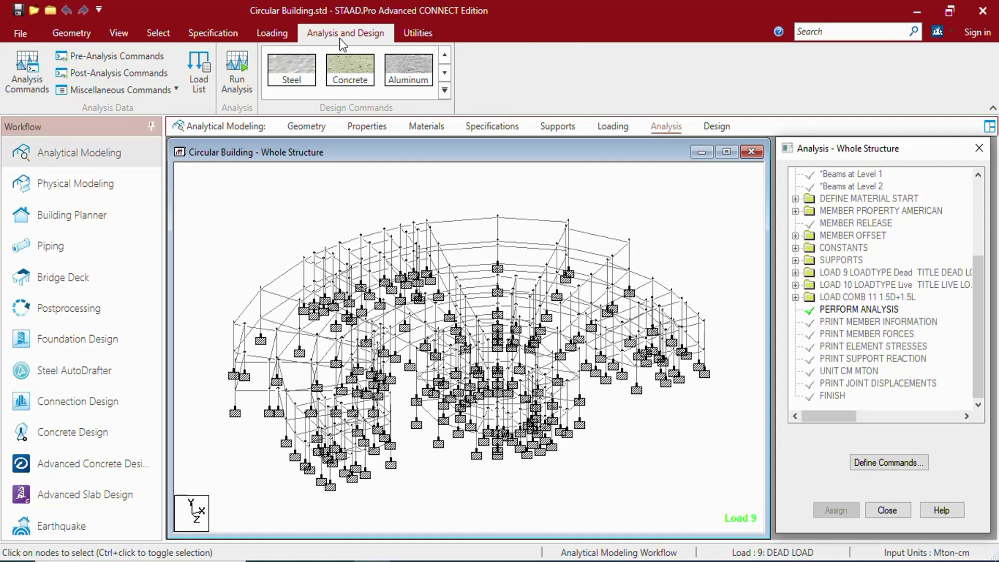
pyautogui.click(416, 35)
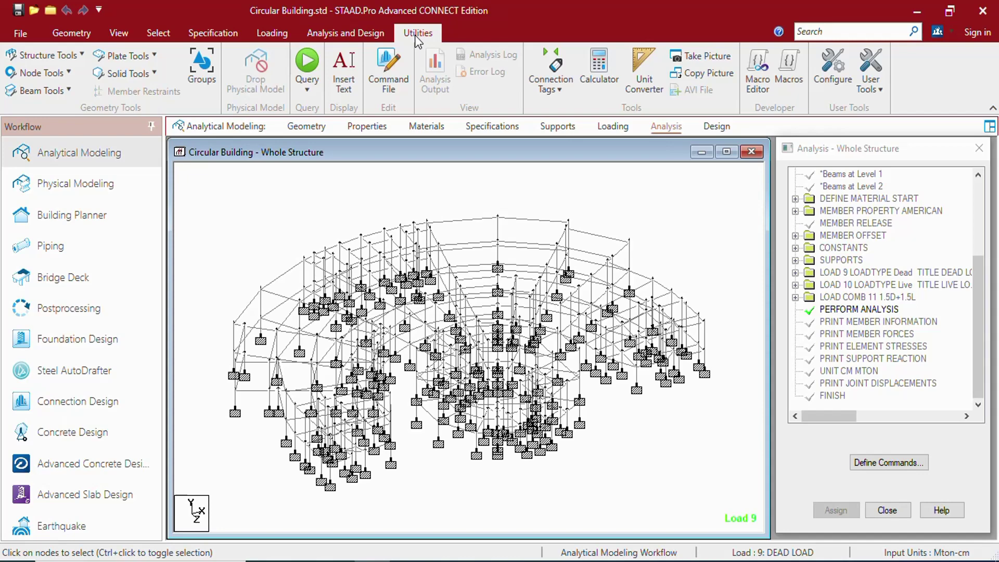
pyautogui.click(389, 81)
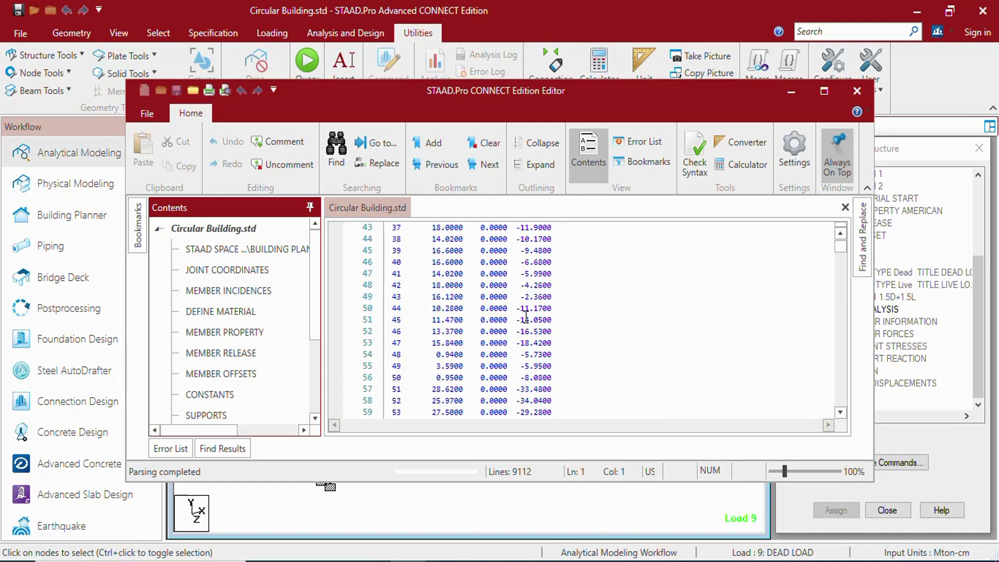
pyautogui.click(850, 95)
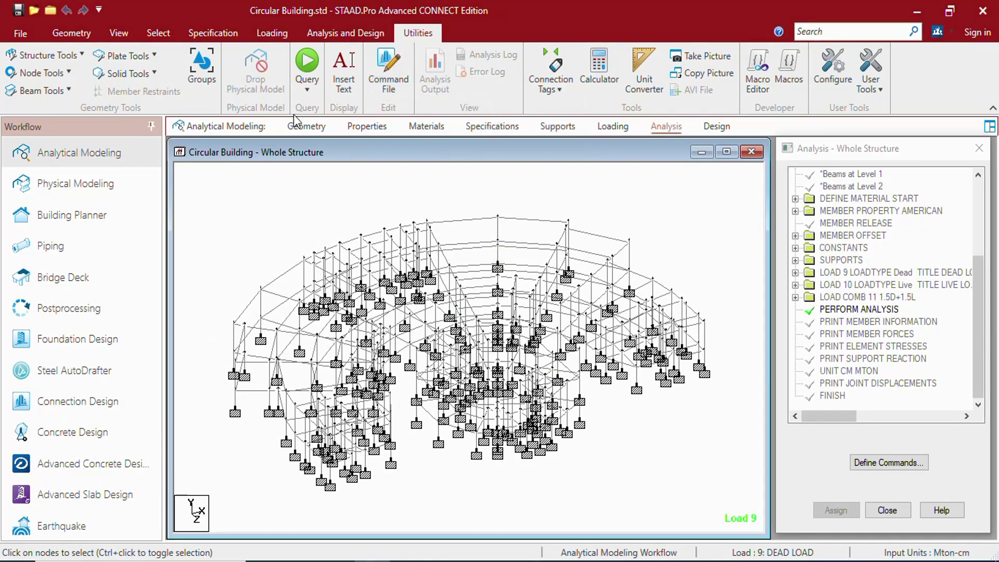
# Step through the Geometry, Properties, Materials, Specifications, Supports, Loading and Analysis pages.
pyautogui.click(316, 130)
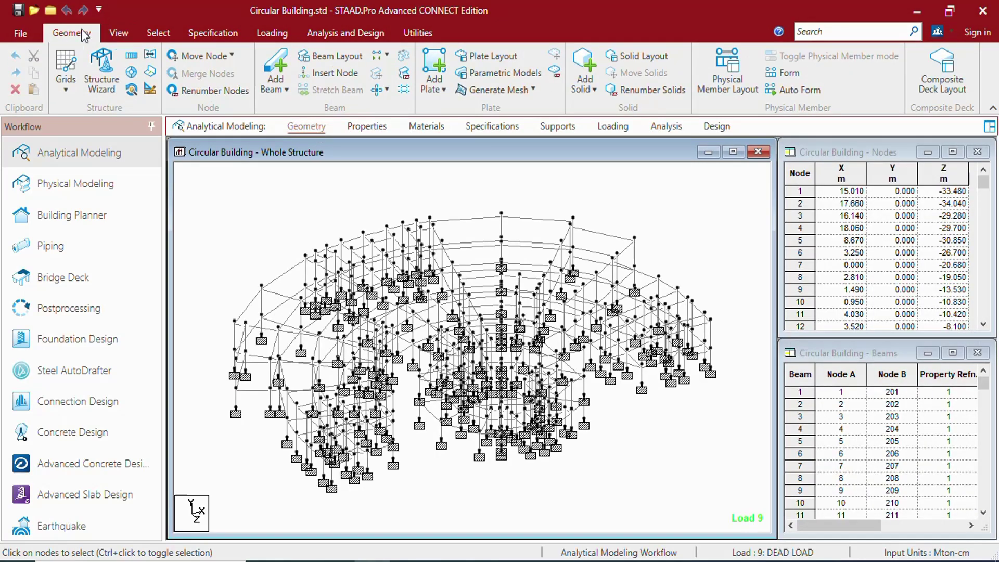
pyautogui.click(365, 128)
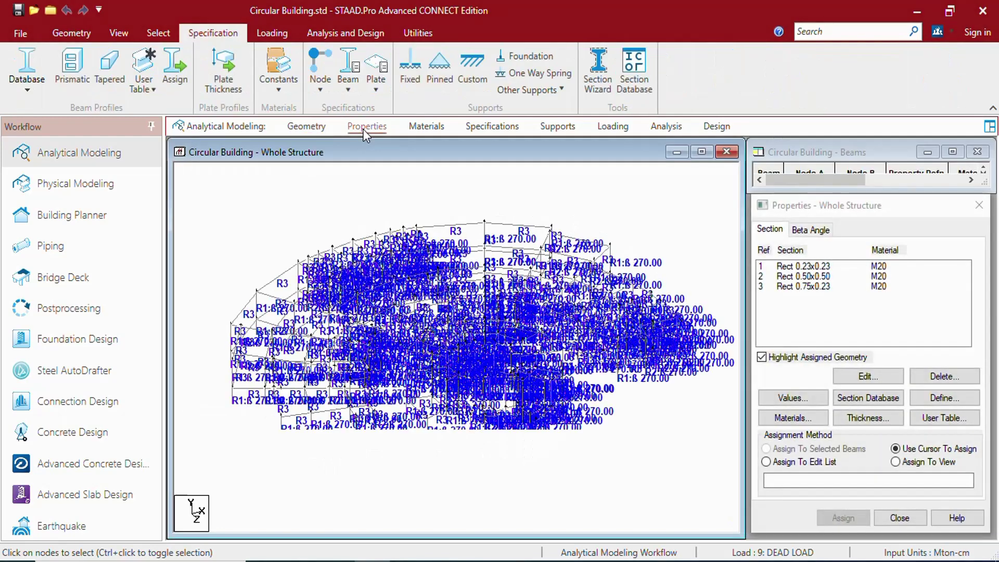
pyautogui.click(418, 127)
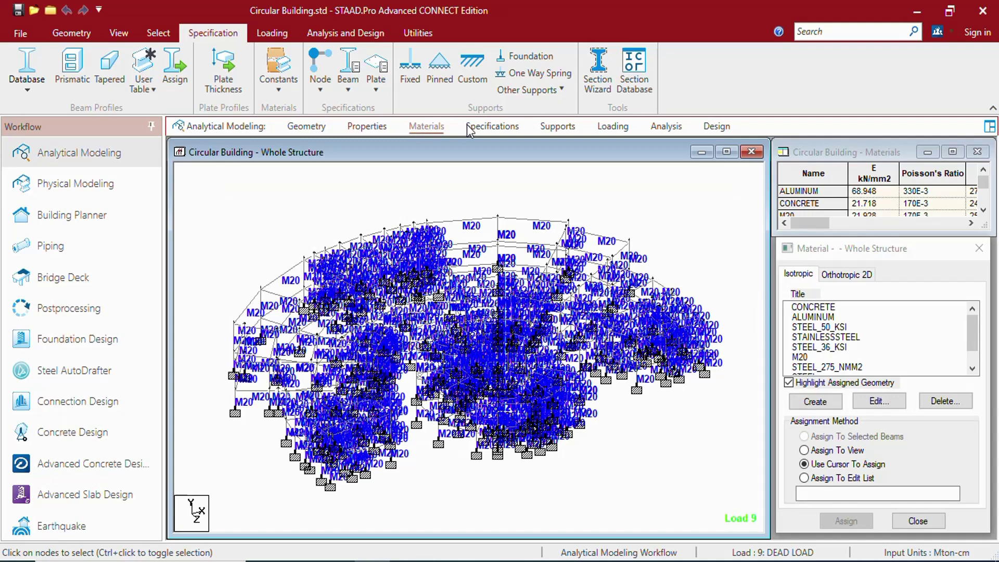
pyautogui.click(486, 128)
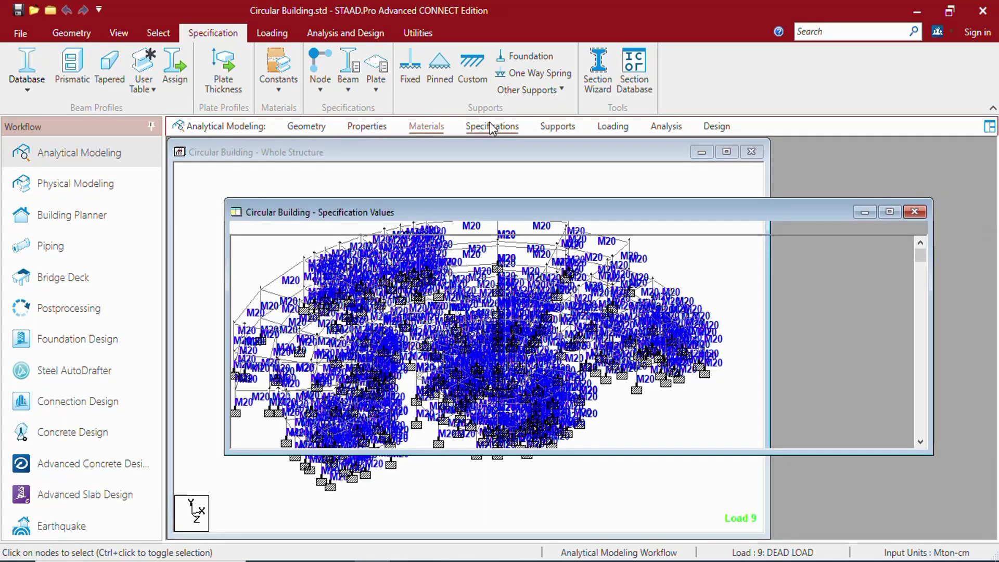
pyautogui.click(556, 127)
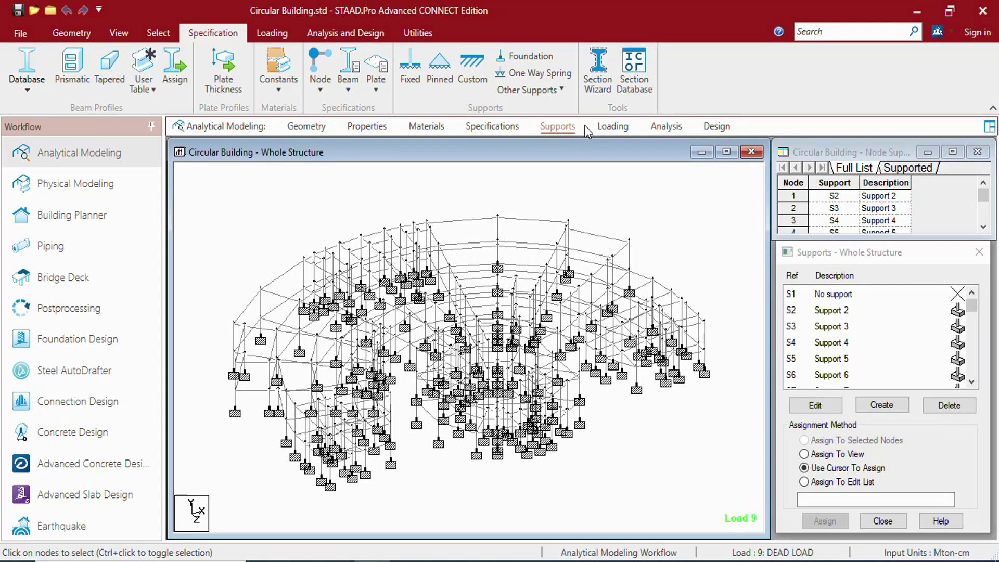
pyautogui.click(599, 127)
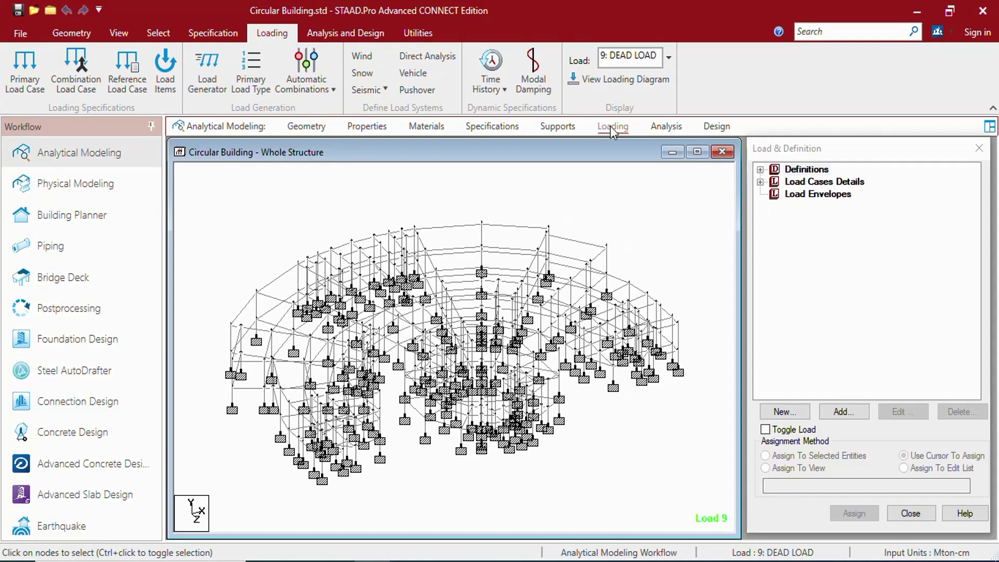
pyautogui.click(658, 125)
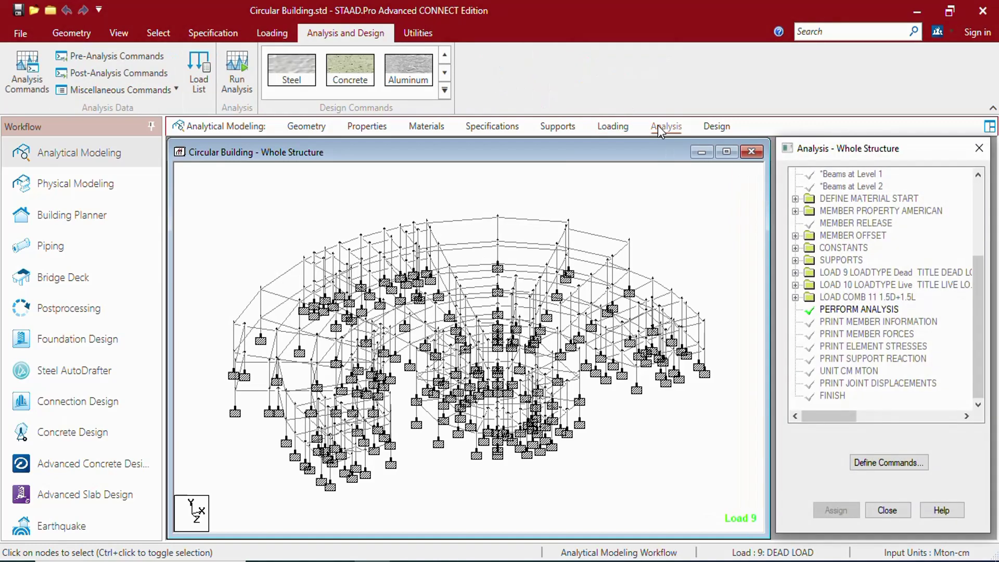
# Open the Design page showing whole-structure Steel Design with the IS800 code.
pyautogui.click(717, 127)
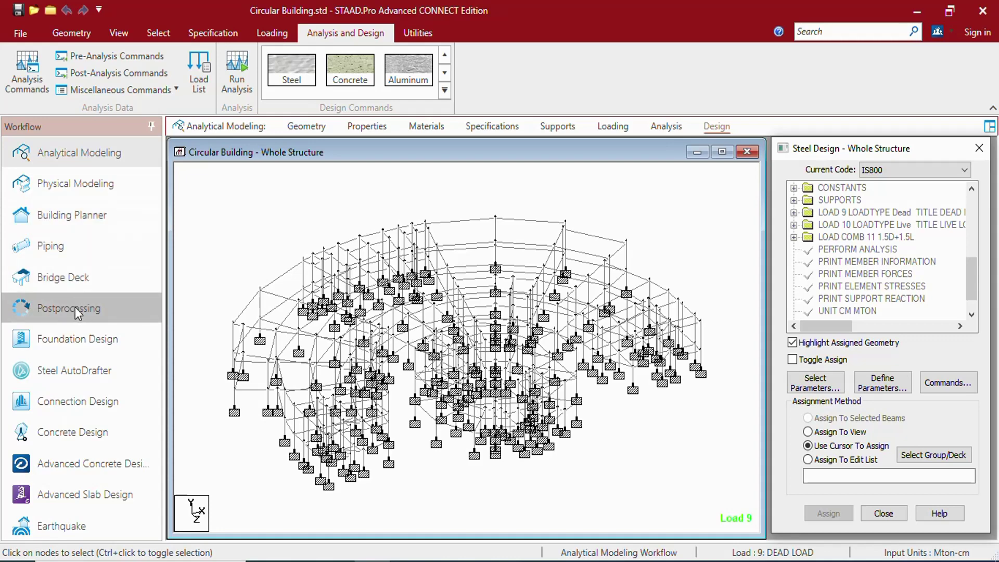
# Run the analysis to completion with 0 errors and choose Go to Post Processing Mode.
pyautogui.click(235, 225)
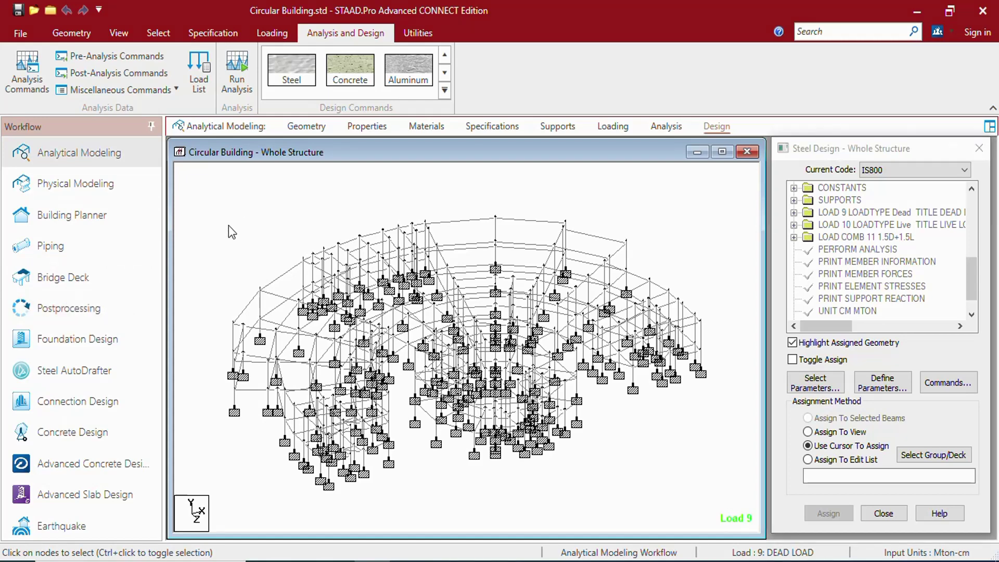
pyautogui.click(238, 84)
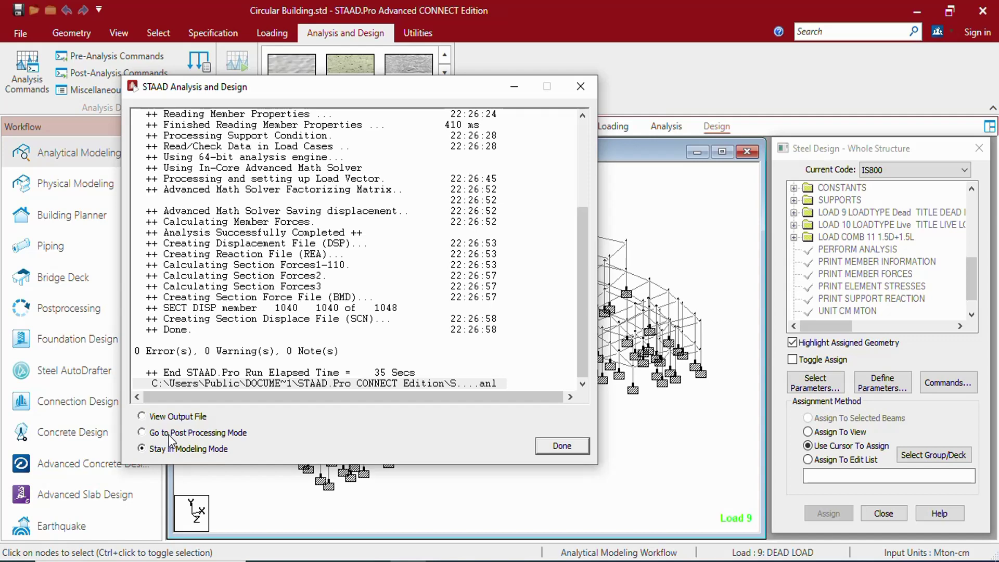
pyautogui.click(168, 434)
# Enter post-processing and apply Results Setup for loads 9–11 to show displacement results.
pyautogui.click(563, 447)
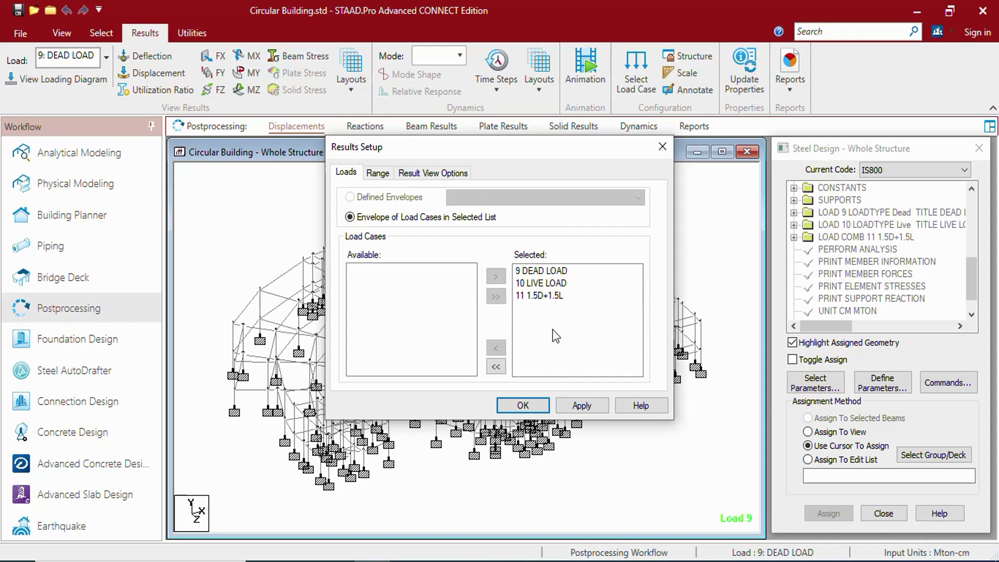
pyautogui.click(378, 172)
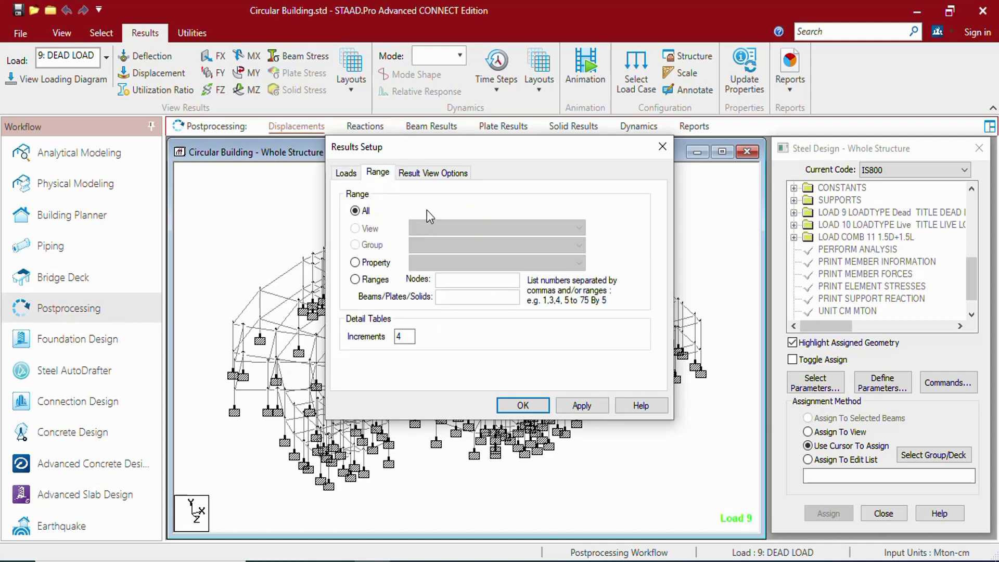
pyautogui.click(434, 173)
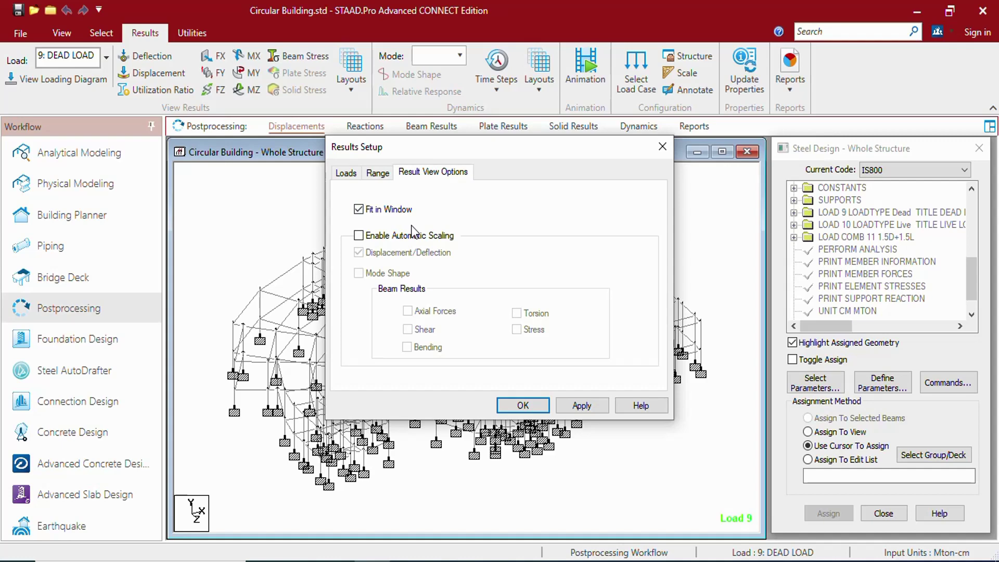
pyautogui.click(346, 173)
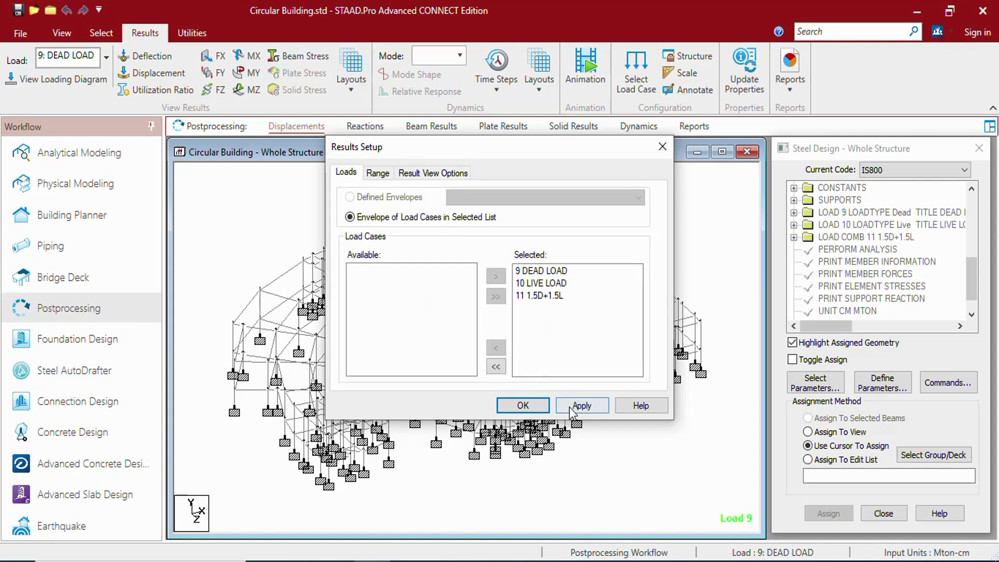
pyautogui.click(523, 405)
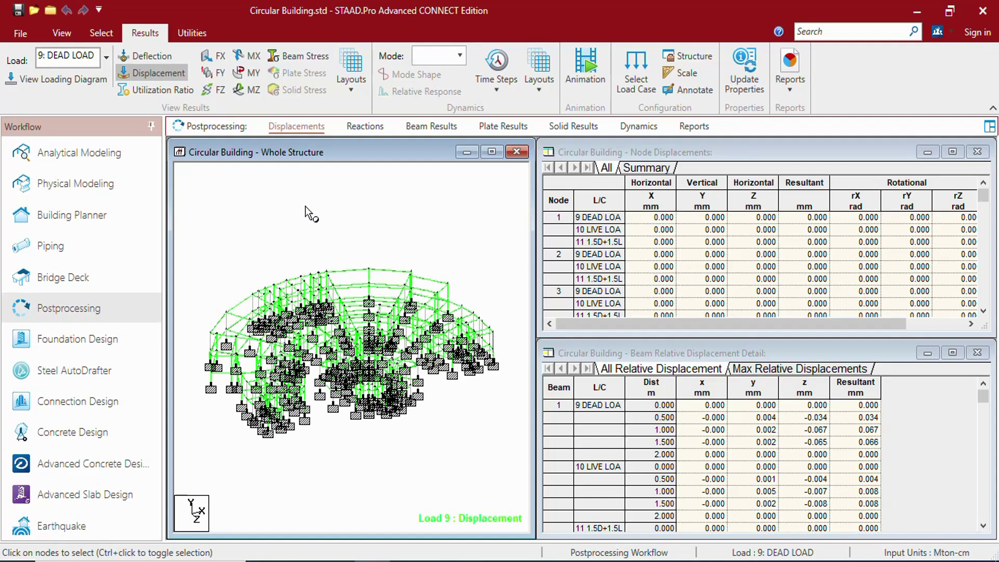
pyautogui.click(65, 36)
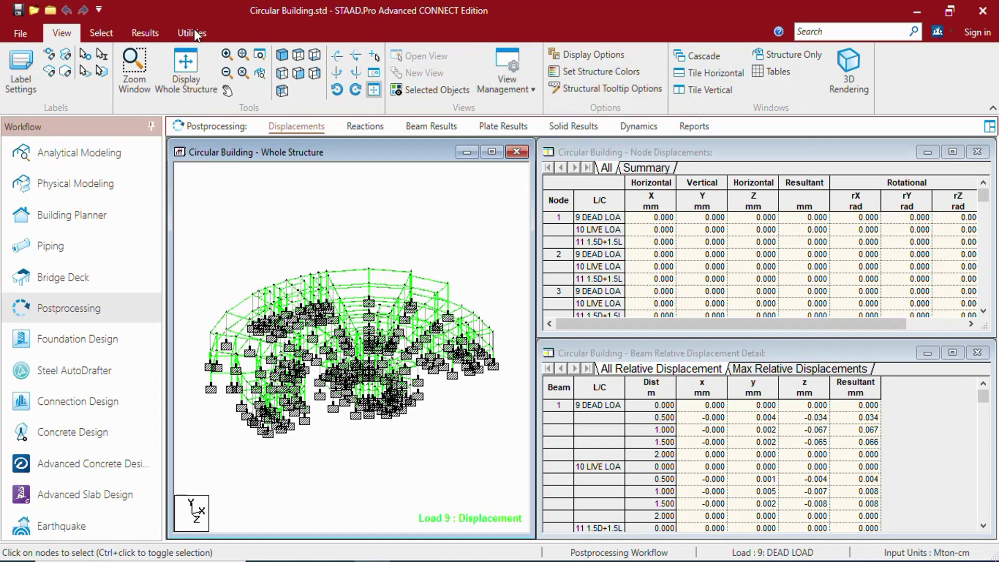
pyautogui.click(113, 34)
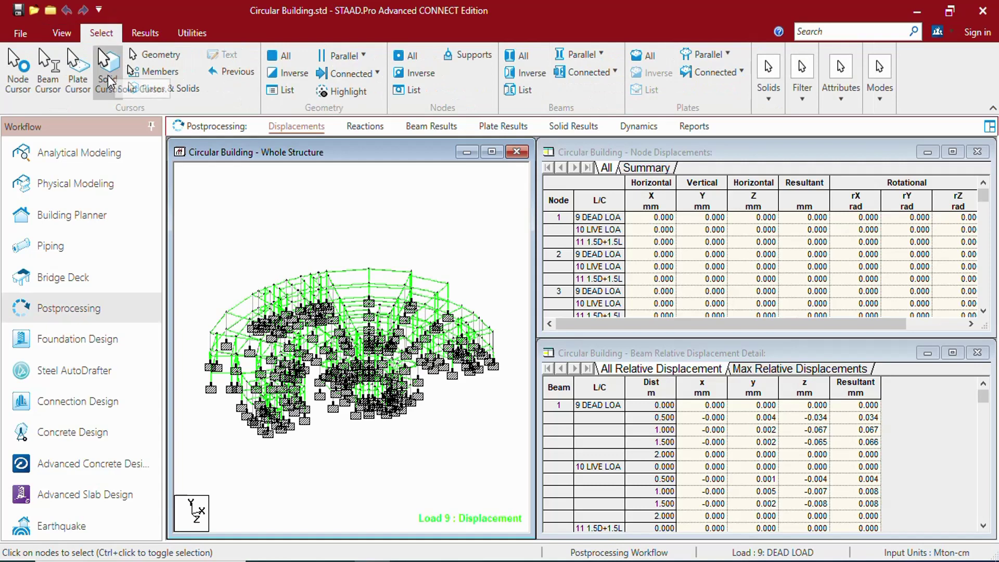
pyautogui.click(156, 32)
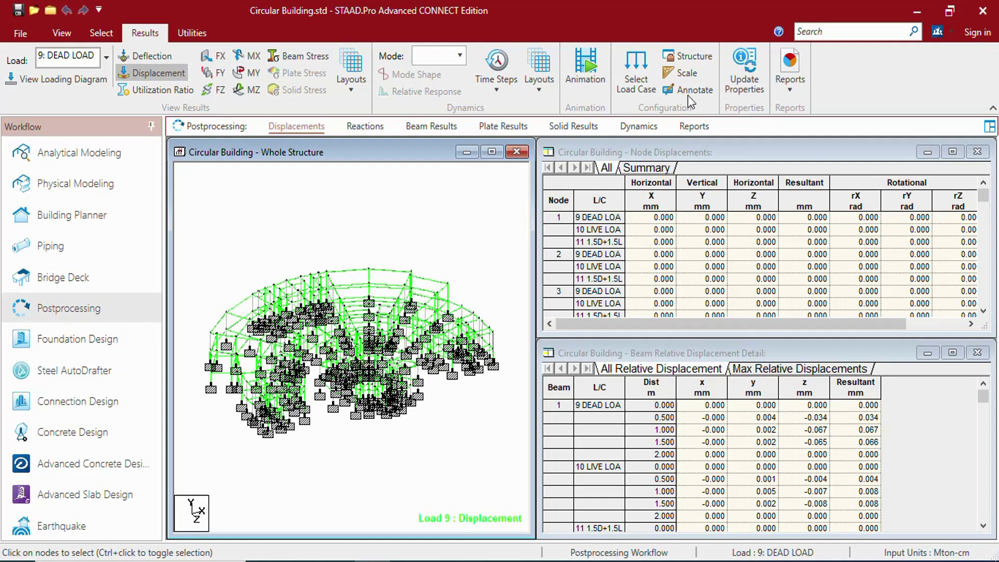
pyautogui.click(202, 36)
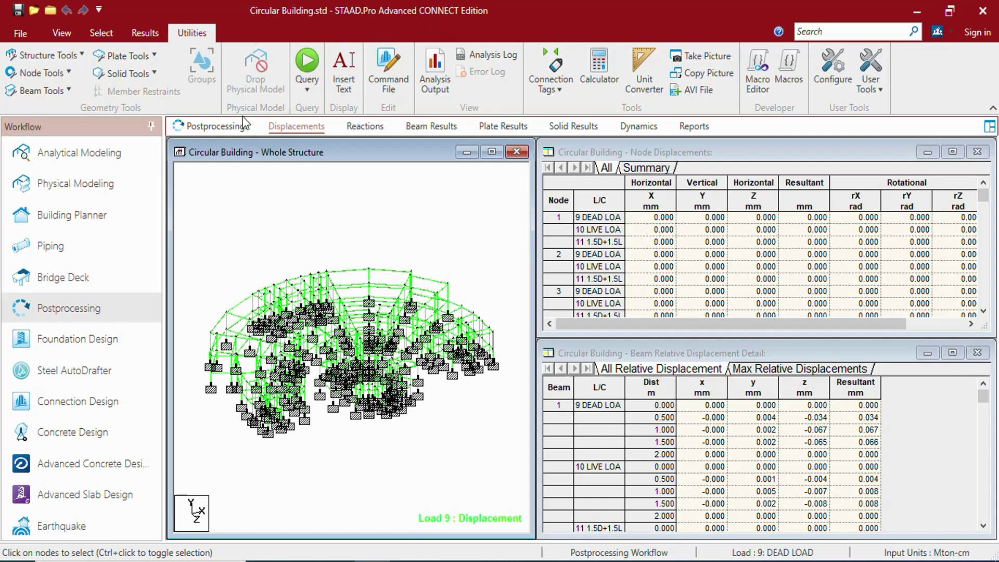
pyautogui.click(308, 129)
# Show support reactions, then beam end forces with Load 9 Bending Z; dismiss the plate-results-unavailable notice.
pyautogui.click(375, 130)
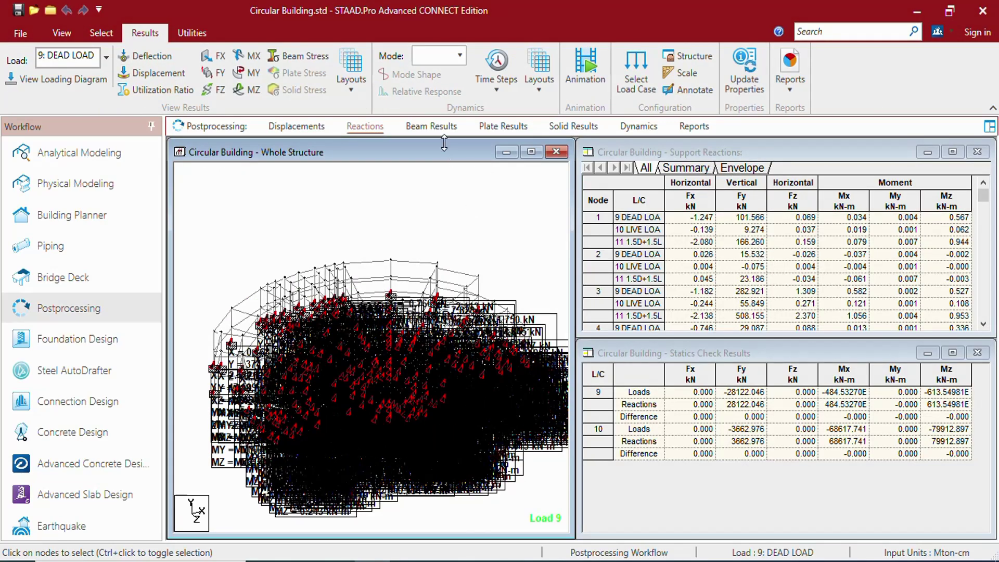
pyautogui.click(440, 128)
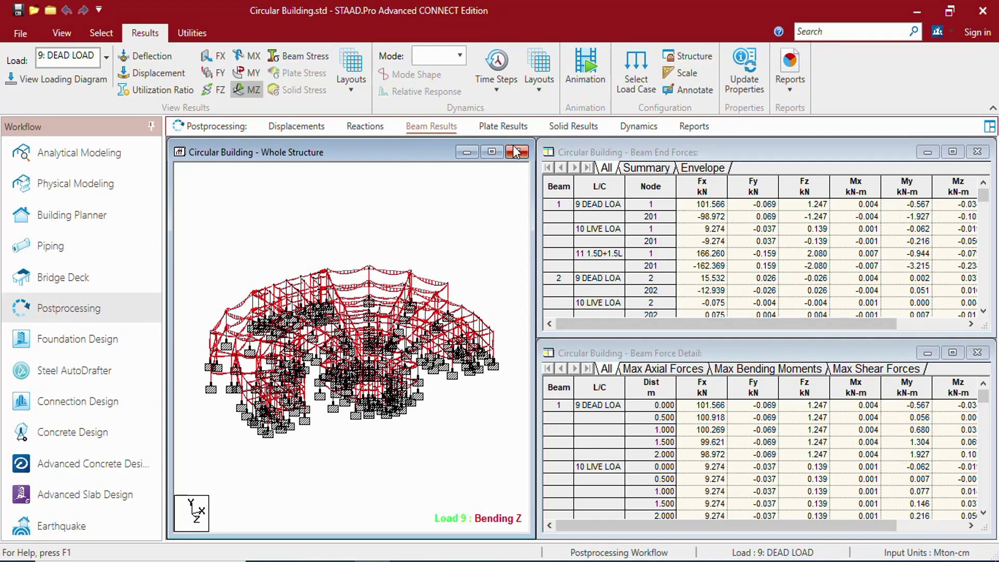
pyautogui.click(503, 130)
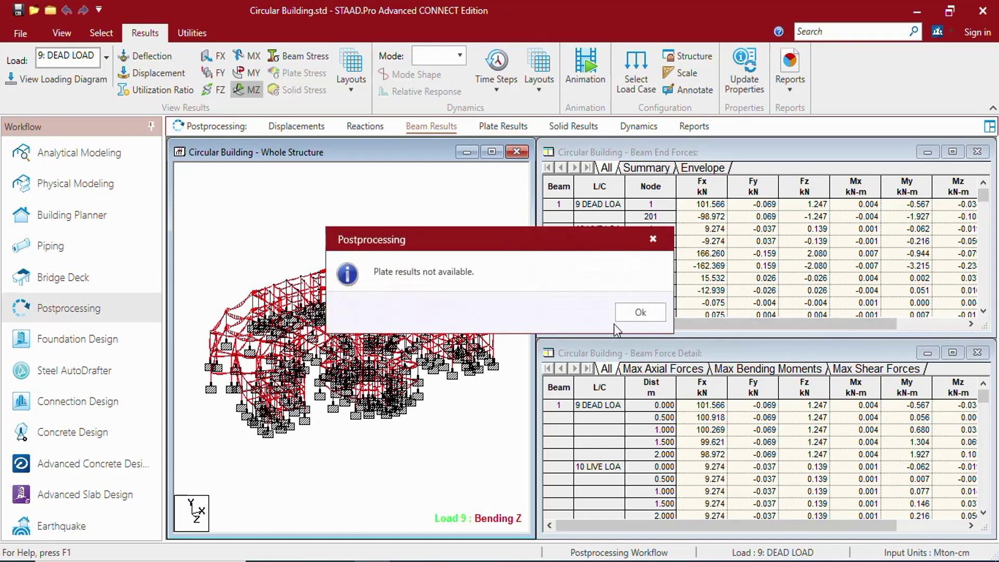
pyautogui.click(640, 315)
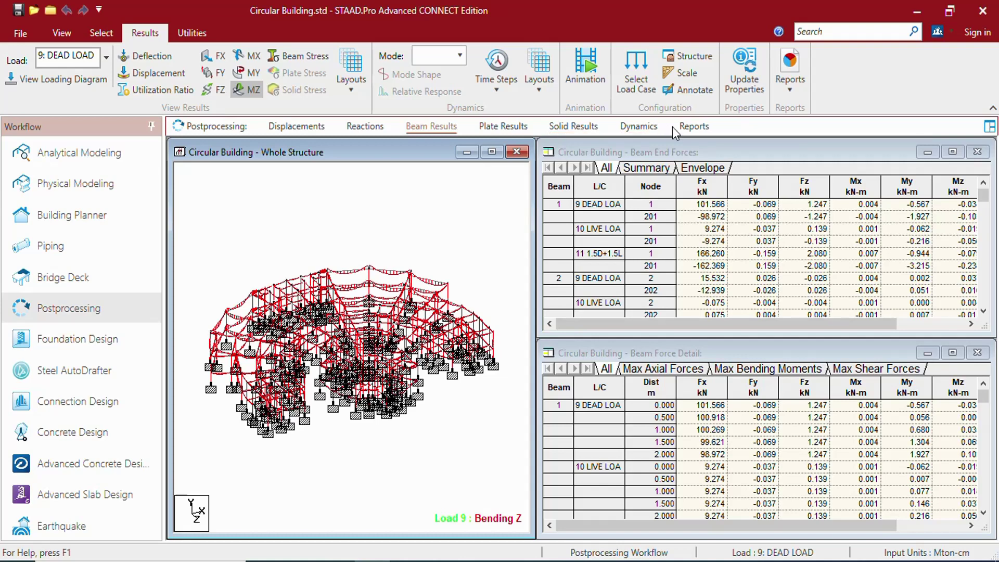
# Preview the report's Job Information page without changing the report setup.
pyautogui.click(691, 129)
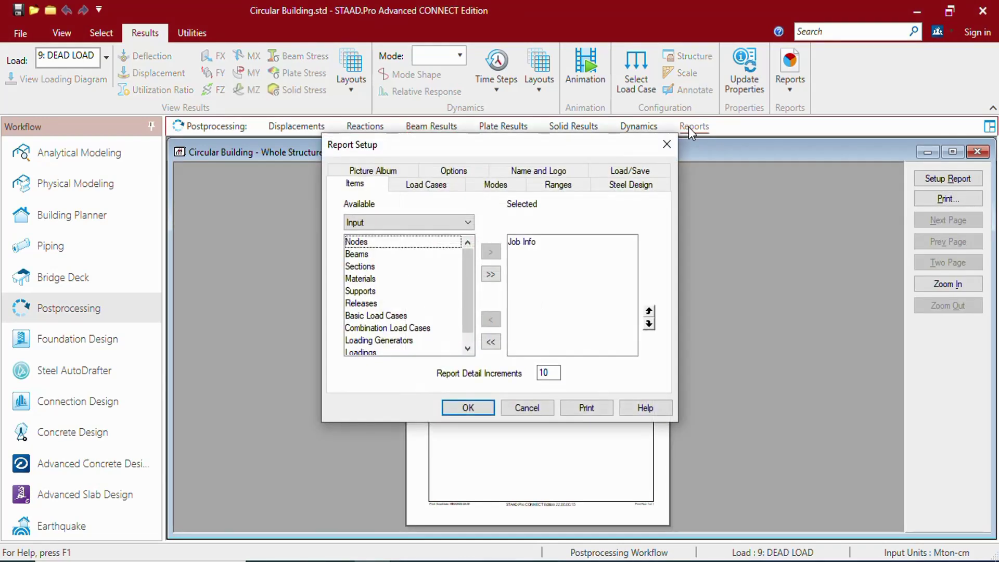
pyautogui.click(533, 407)
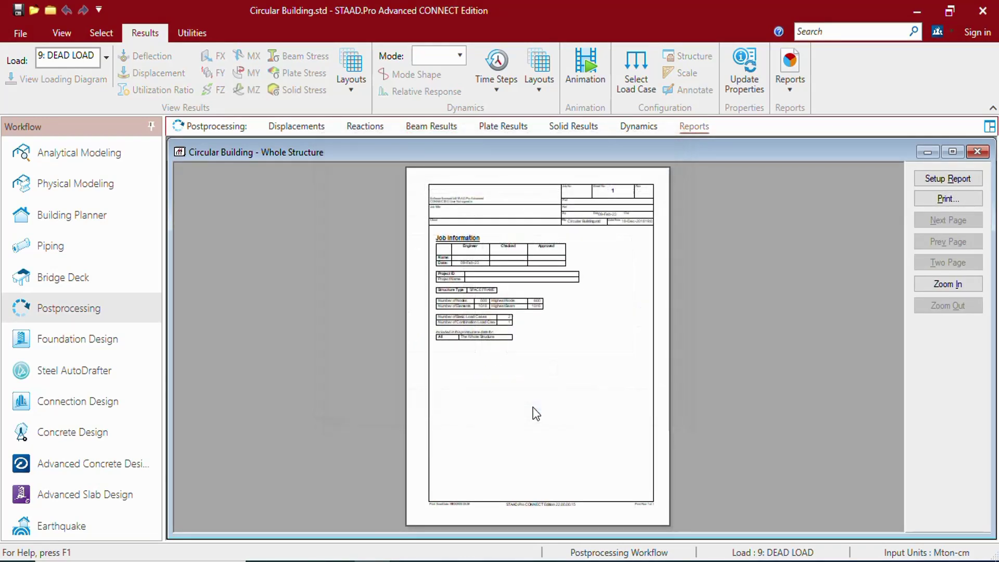